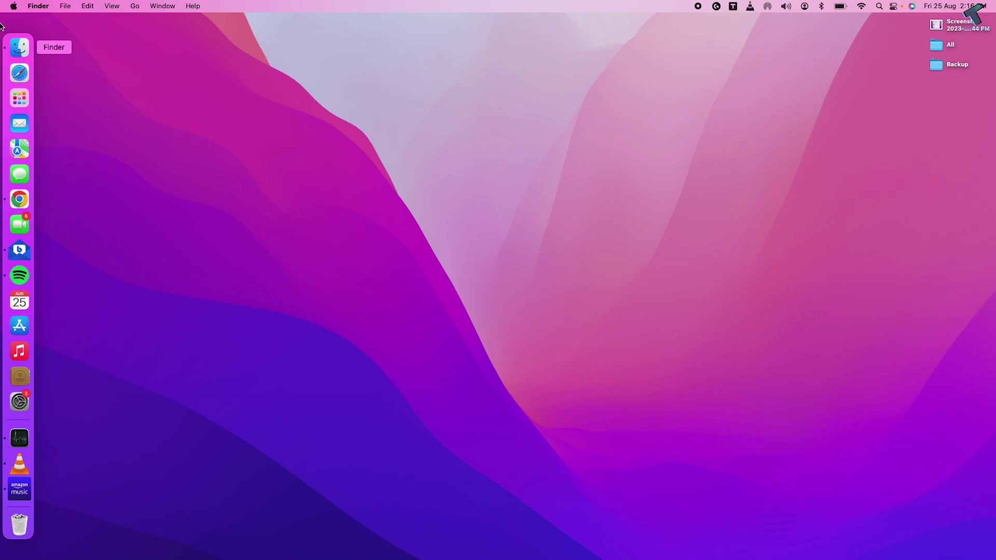
Launch System Settings from the Apple menu
{"action": "left_click", "coordinate": [12, 6]}
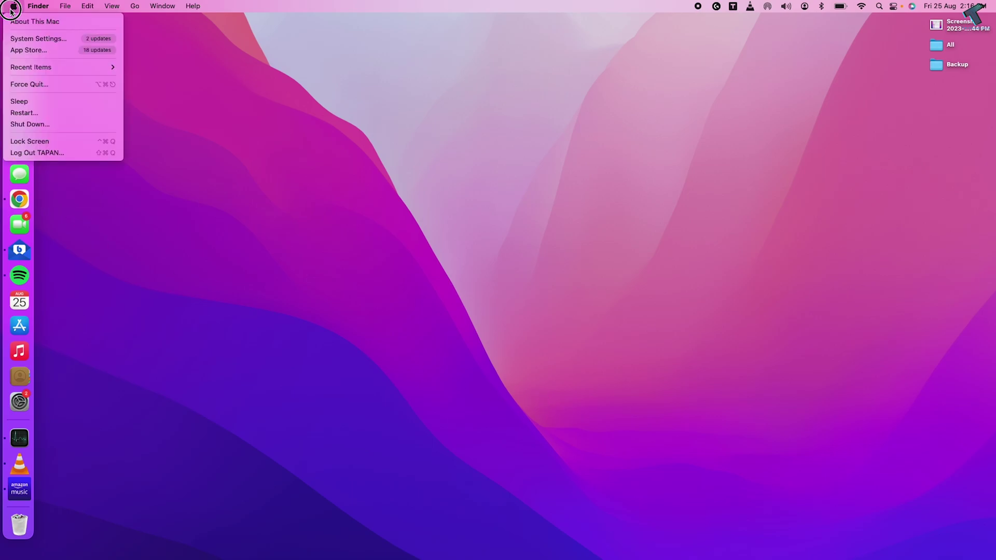
{"action": "left_click", "coordinate": [49, 36]}
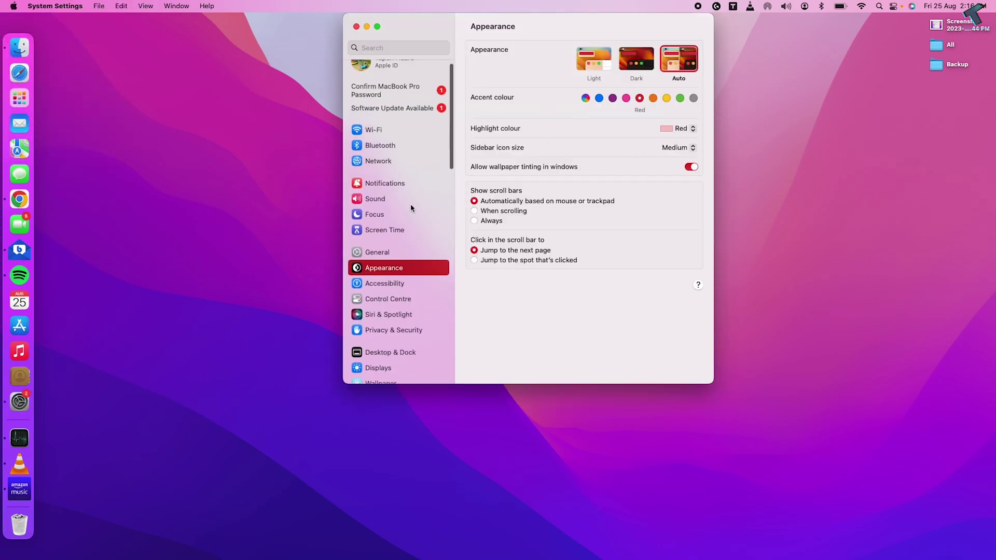
{"action": "scroll", "coordinate": [409, 204], "scroll_direction": "down", "scroll_amount": 5}
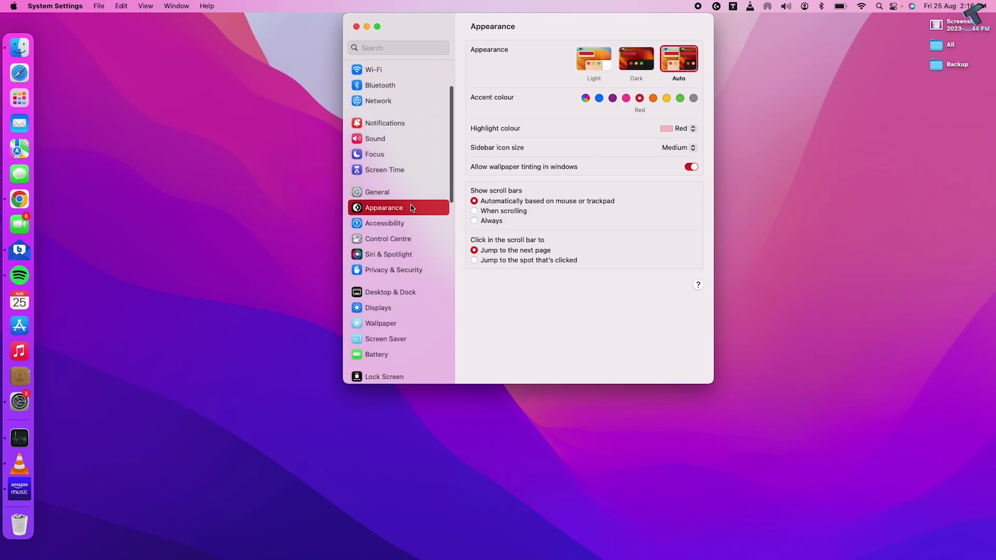
{"action": "scroll", "coordinate": [411, 207], "scroll_direction": "down", "scroll_amount": 5}
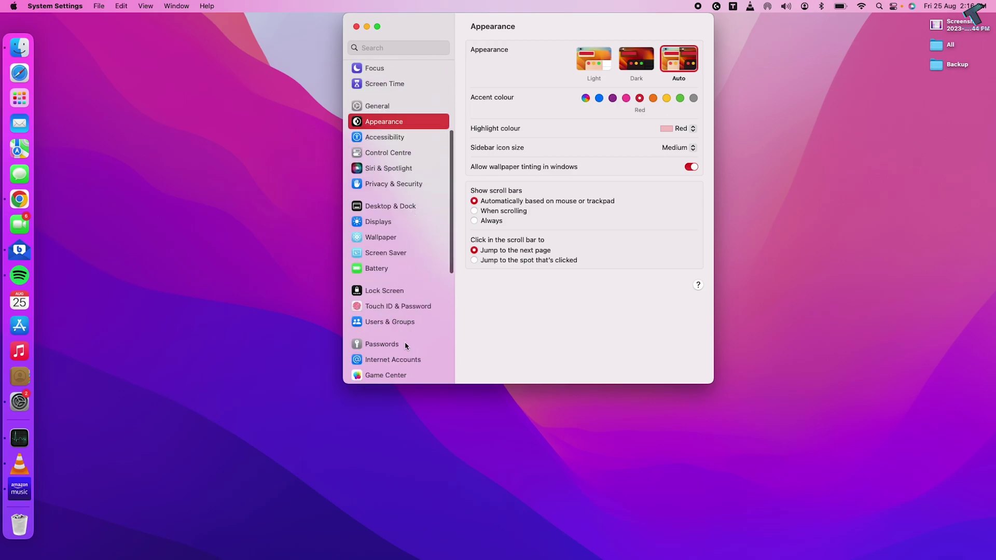
{"action": "left_click", "coordinate": [393, 293]}
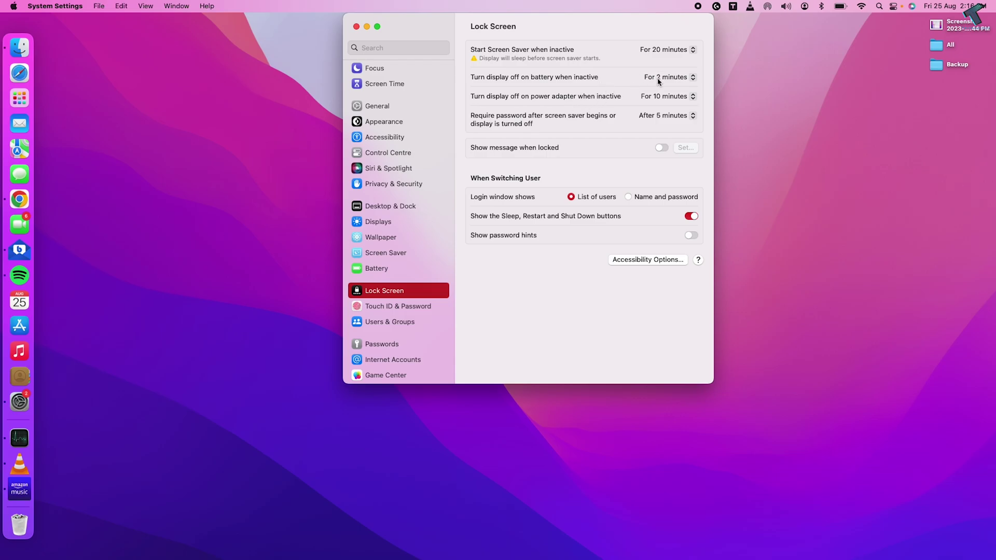
{"action": "double_click", "coordinate": [938, 28]}
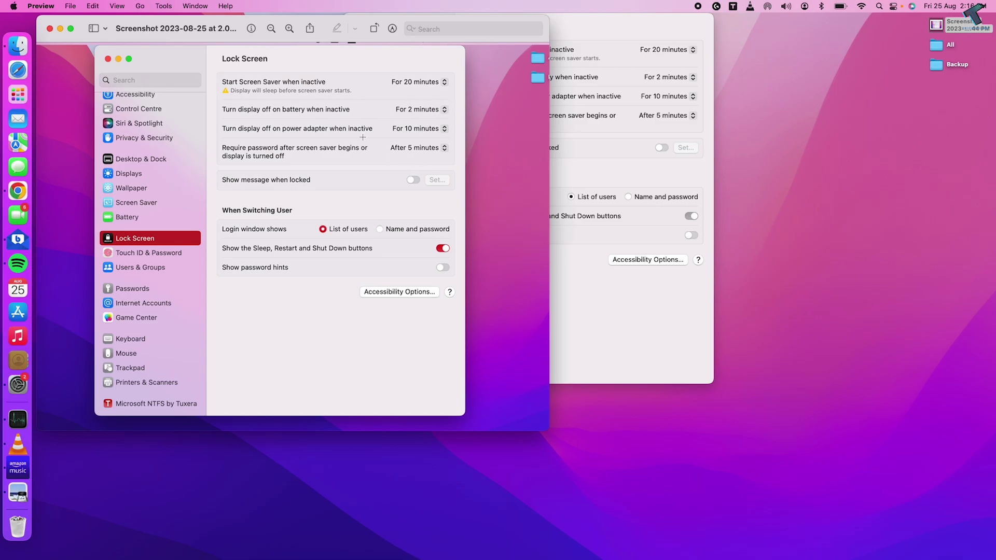
{"action": "left_click", "coordinate": [50, 30]}
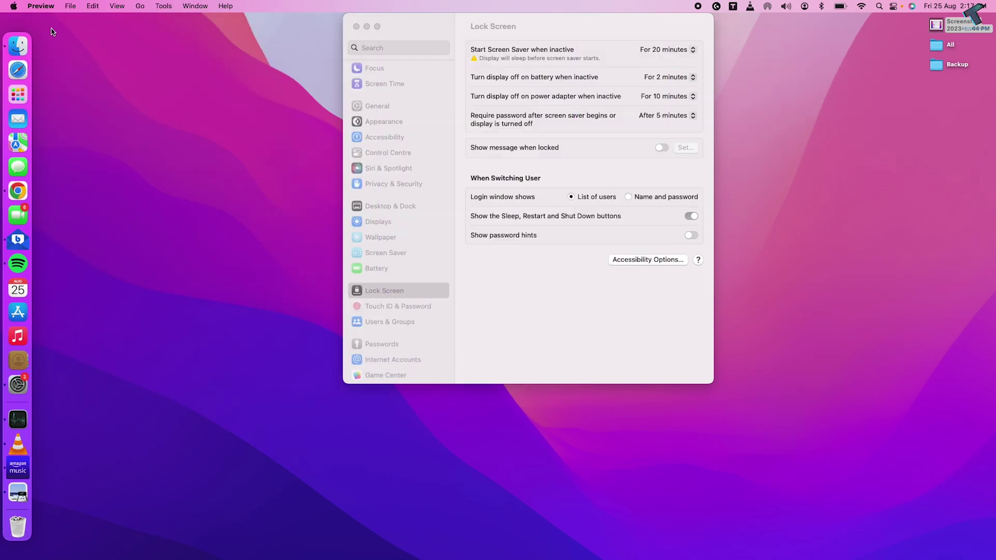
Set display-off to Never on both battery and power adapter, accepting the warning
{"action": "left_click", "coordinate": [680, 74]}
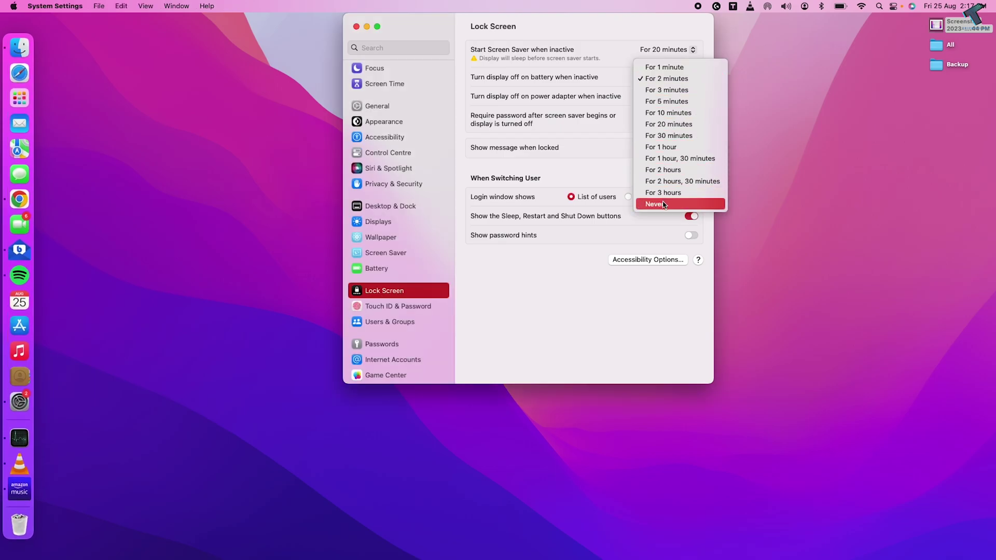
{"action": "left_click", "coordinate": [664, 204]}
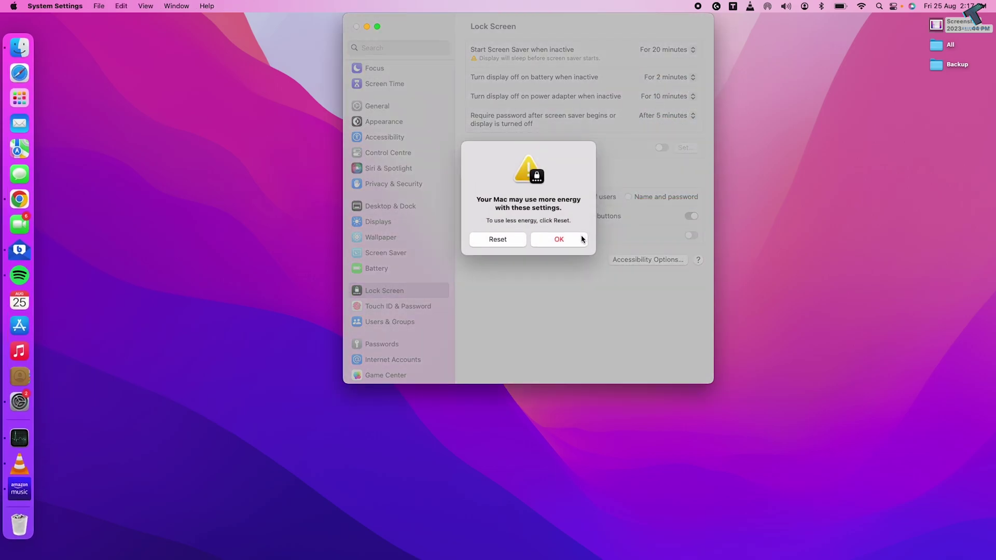
{"action": "left_click", "coordinate": [559, 239]}
{"action": "left_click", "coordinate": [662, 105]}
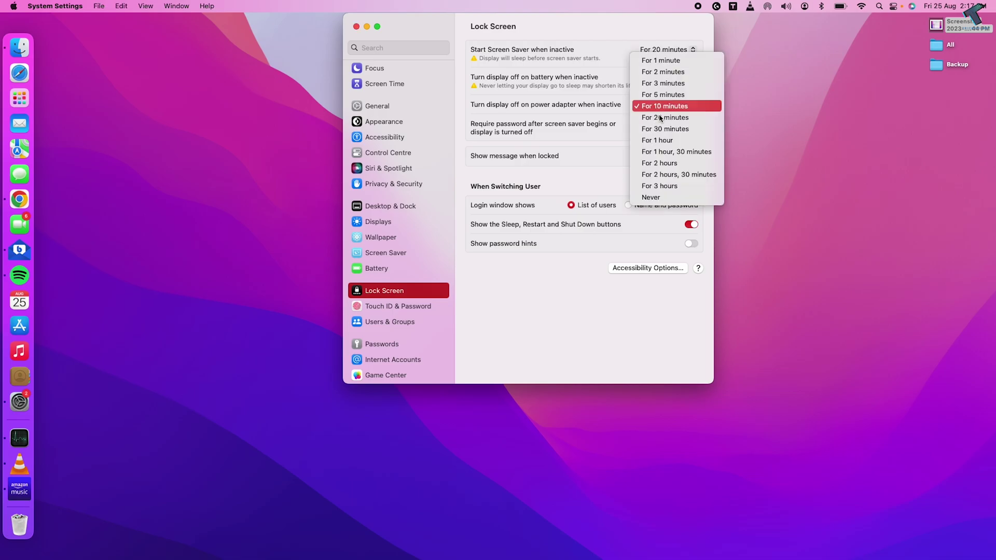
{"action": "left_click", "coordinate": [659, 204]}
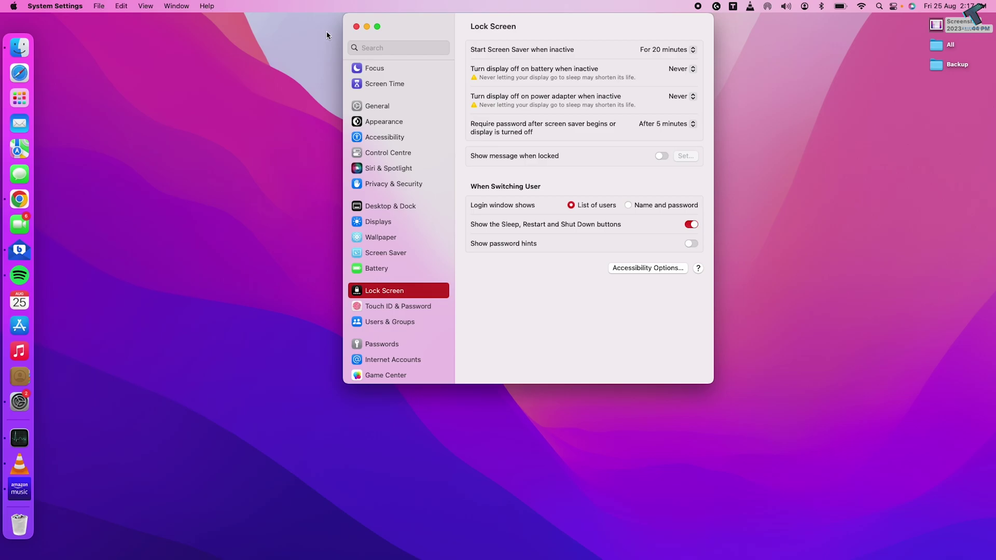
Close the System Settings window to return to the desktop
{"action": "left_click", "coordinate": [357, 27]}
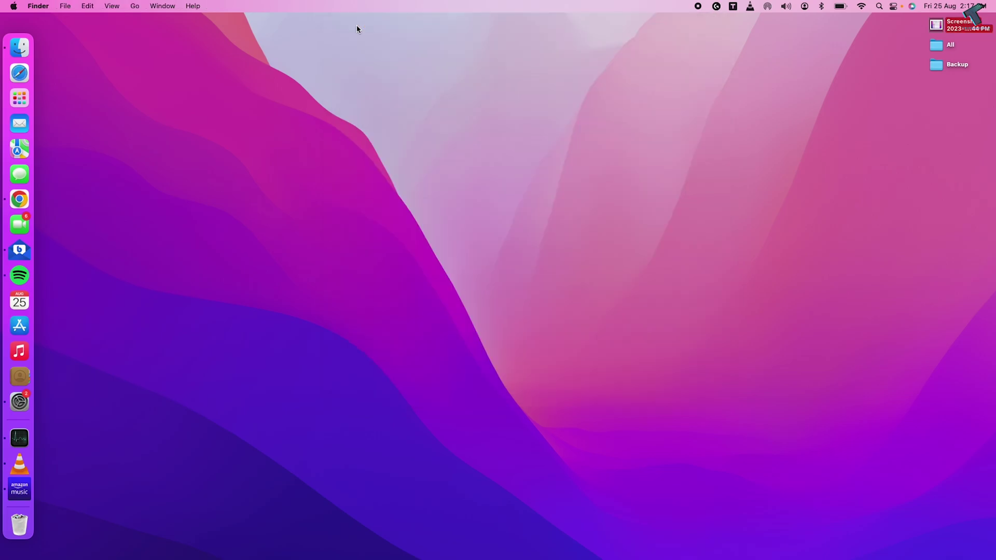